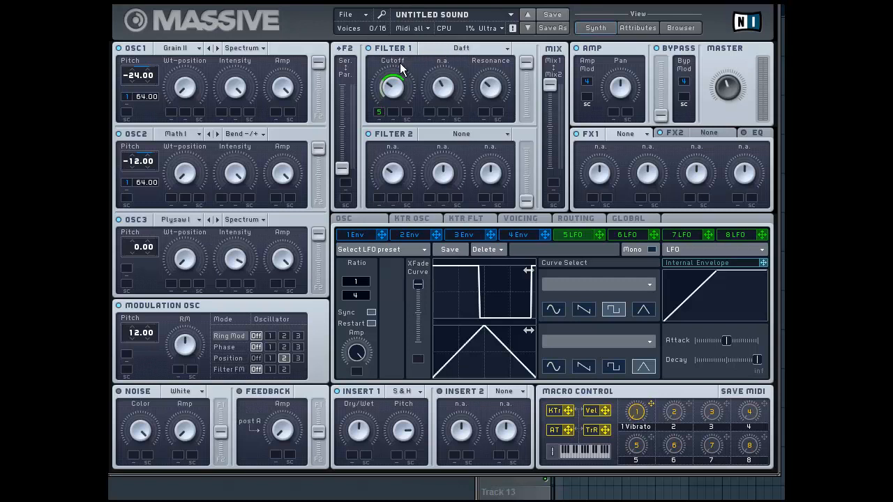
# Step: Create a new sound and set OSC1's pitch to -24.00
pyautogui.click(366, 15)
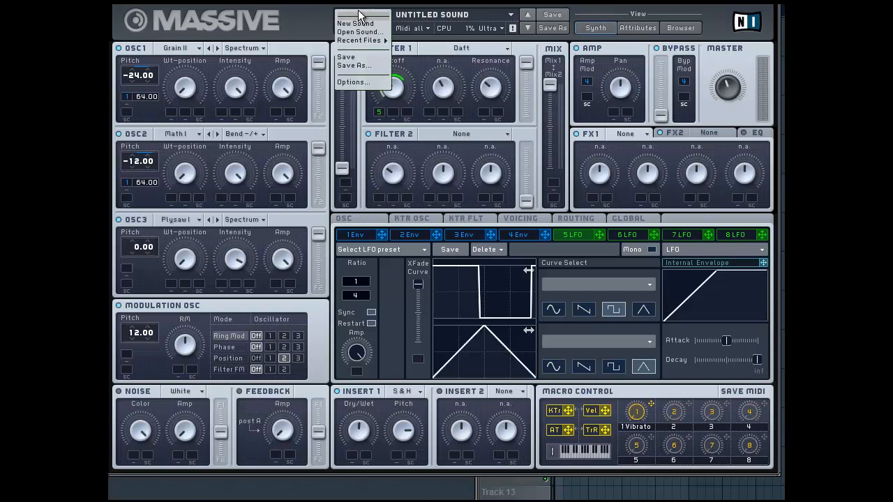
pyautogui.click(359, 23)
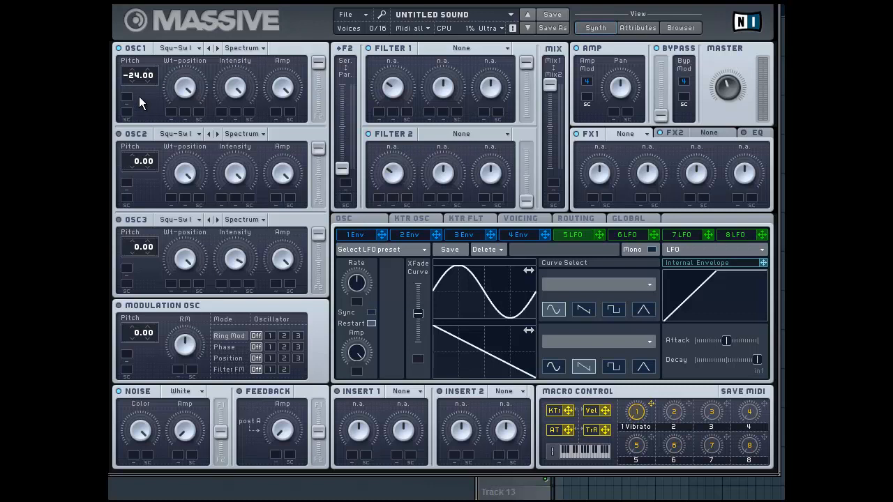
# Step: Enable OSC2 at pitch -12.00 and OSC3 at pitch 12.00, and turn OSC1's Wt-position fully down
pyautogui.click(119, 134)
pyautogui.moveTo(138, 241); pyautogui.dragTo(136, 244)
pyautogui.moveTo(185, 83); pyautogui.dragTo(201, 201)
# Step: Set Filter 1's type to Daft
pyautogui.click(464, 49)
pyautogui.click(482, 49)
pyautogui.click(482, 48)
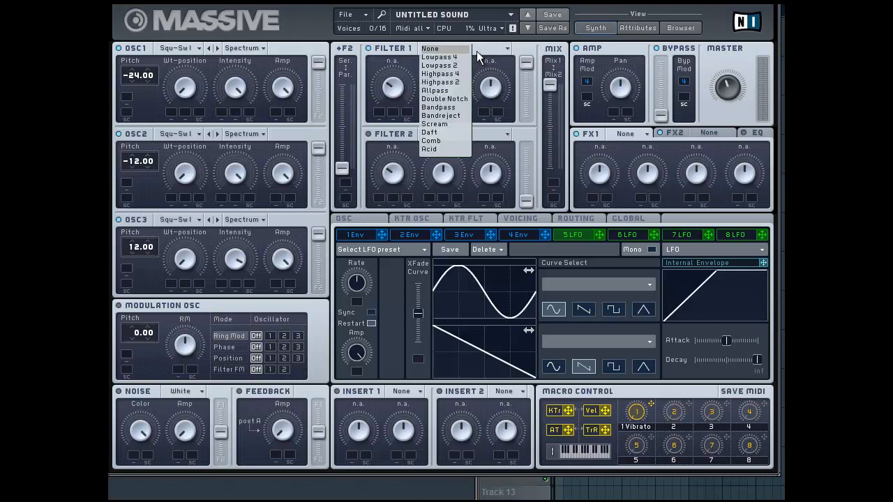
pyautogui.click(431, 132)
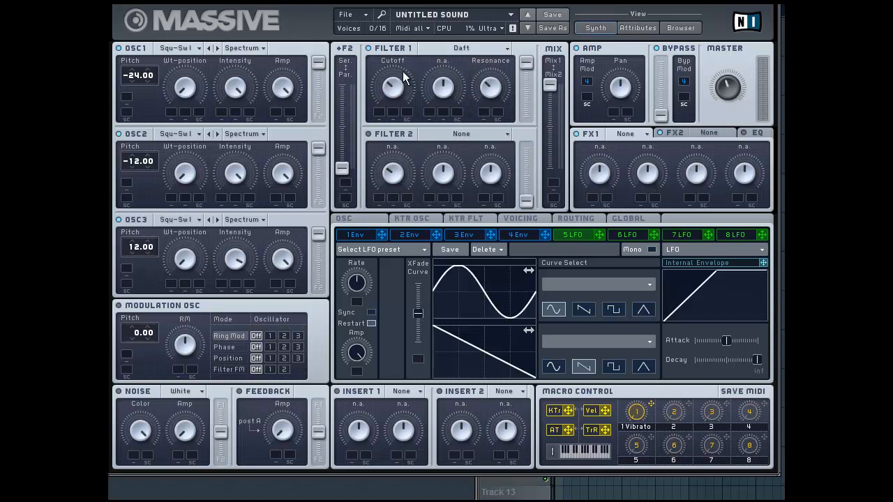
pyautogui.press('F6')
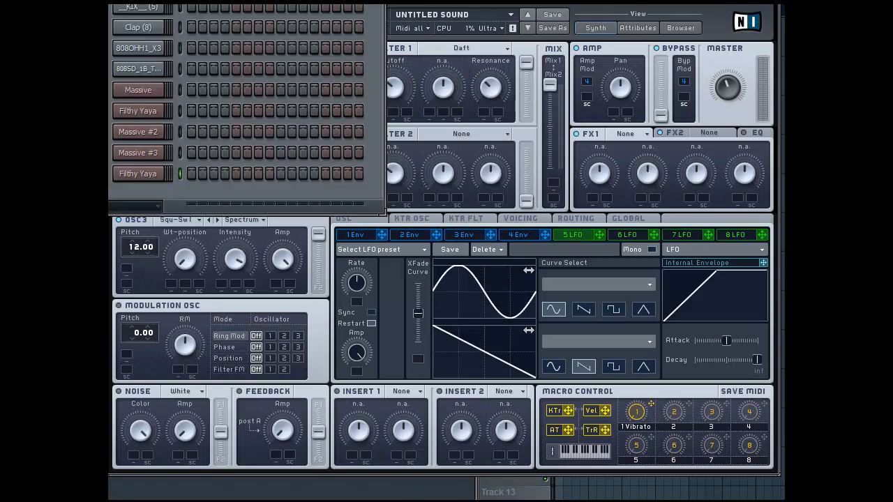
pyautogui.click(573, 3)
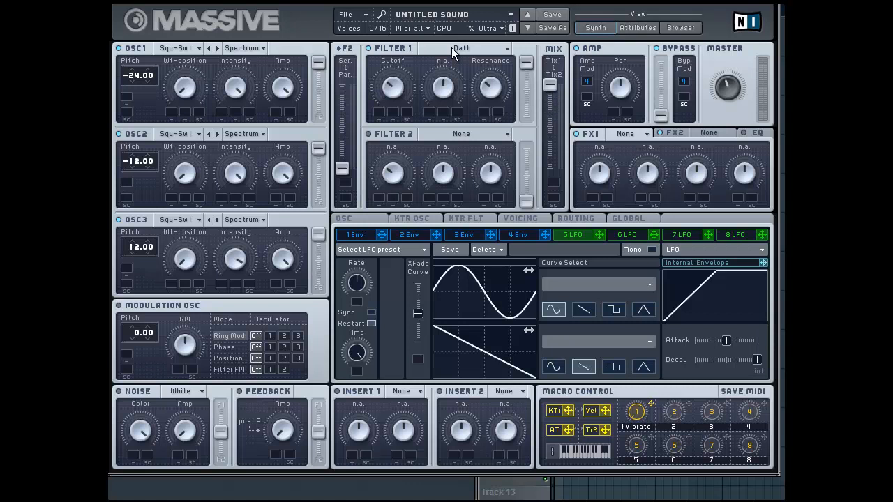
# Step: Set the wavetables to Digigrain II on OSC1, Roughmath I on OSC2 and Polysaw I on OSC3
pyautogui.click(189, 46)
pyautogui.click(189, 46)
pyautogui.click(189, 46)
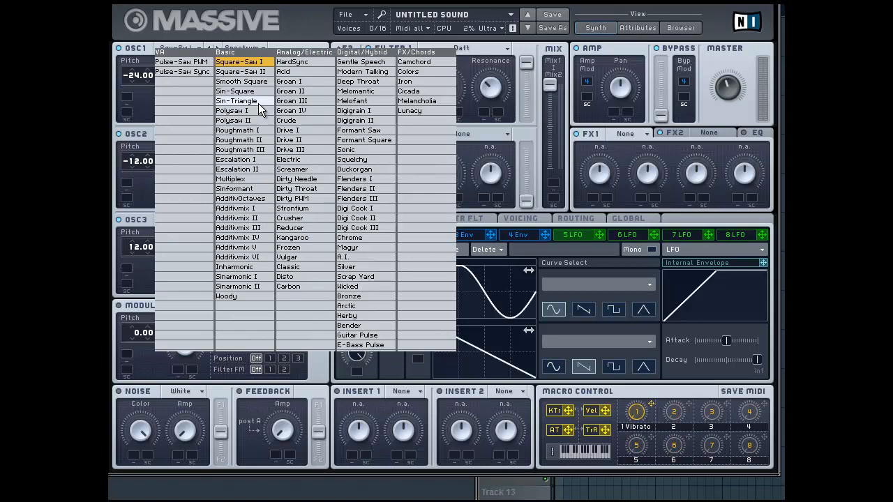
pyautogui.click(374, 121)
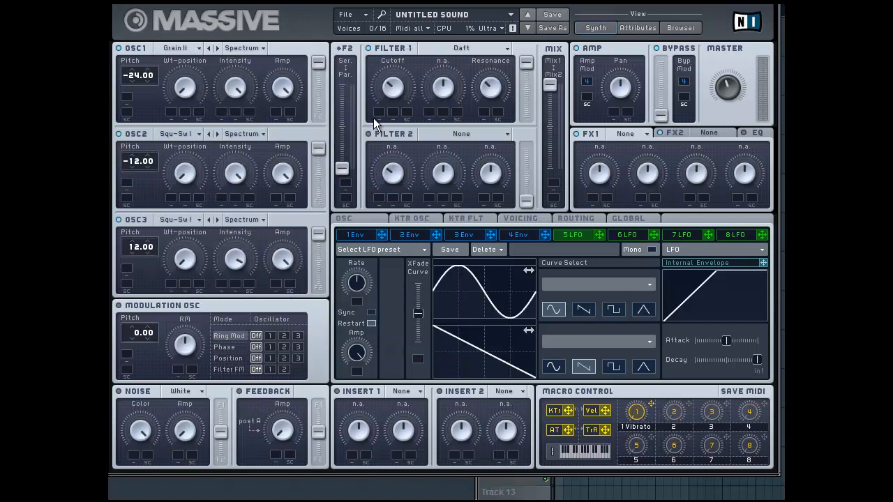
pyautogui.click(183, 135)
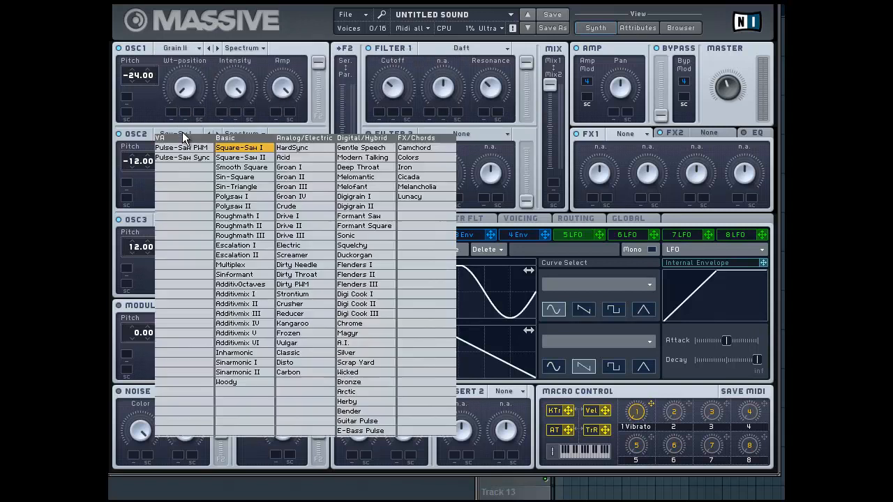
pyautogui.click(253, 216)
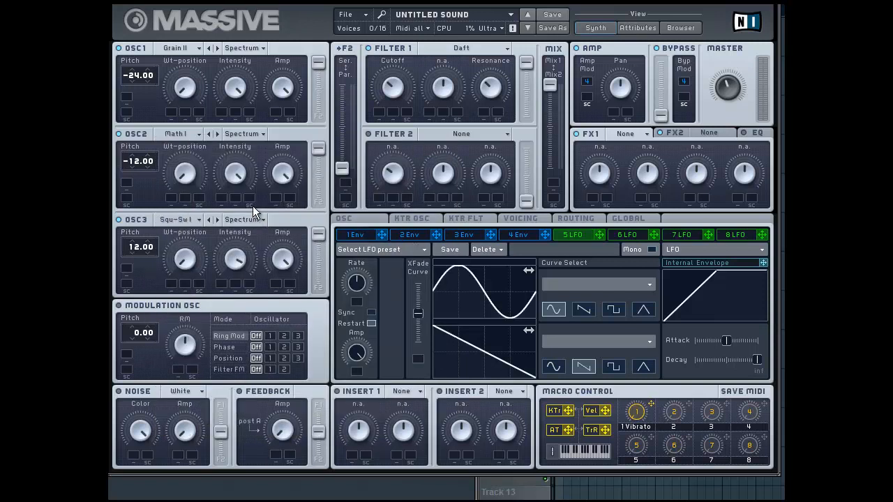
pyautogui.click(183, 219)
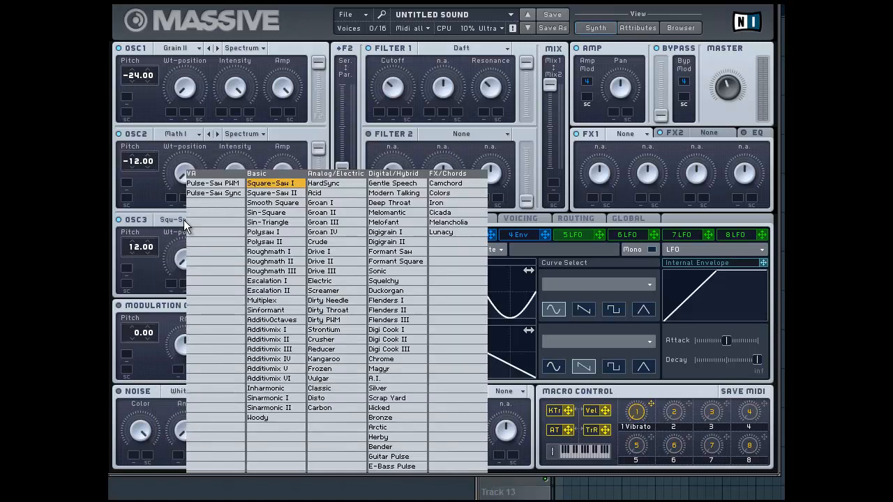
pyautogui.click(278, 233)
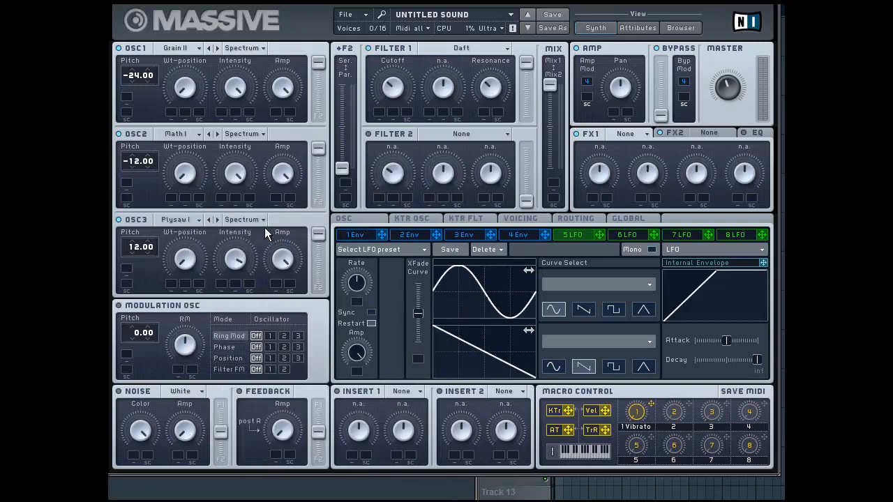
# Step: Change OSC2's wavetable mode to Bend -/+
pyautogui.click(251, 135)
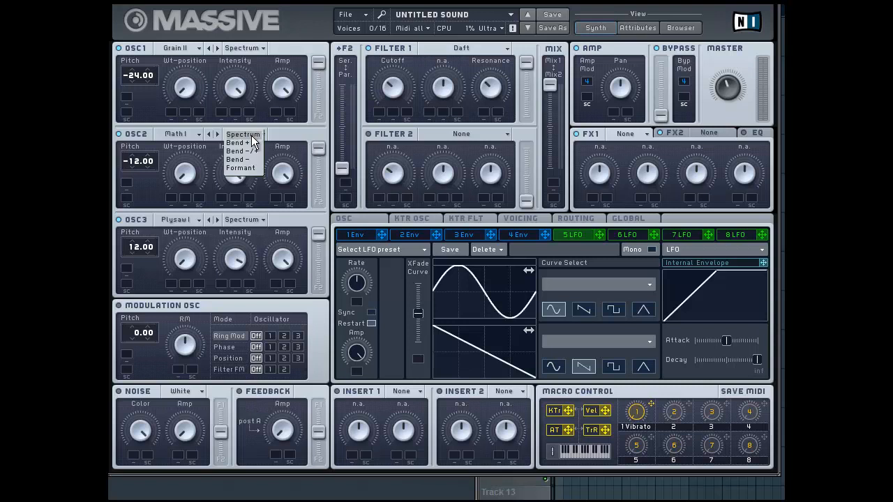
pyautogui.click(250, 151)
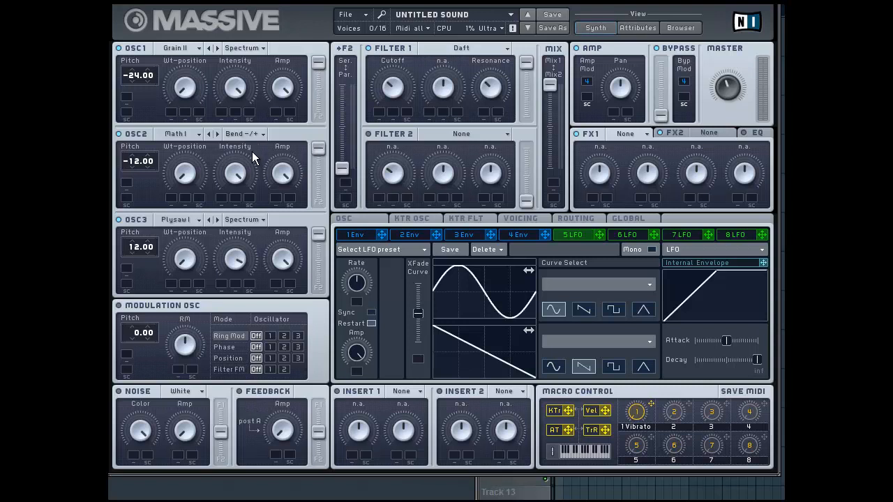
pyautogui.press('F6')
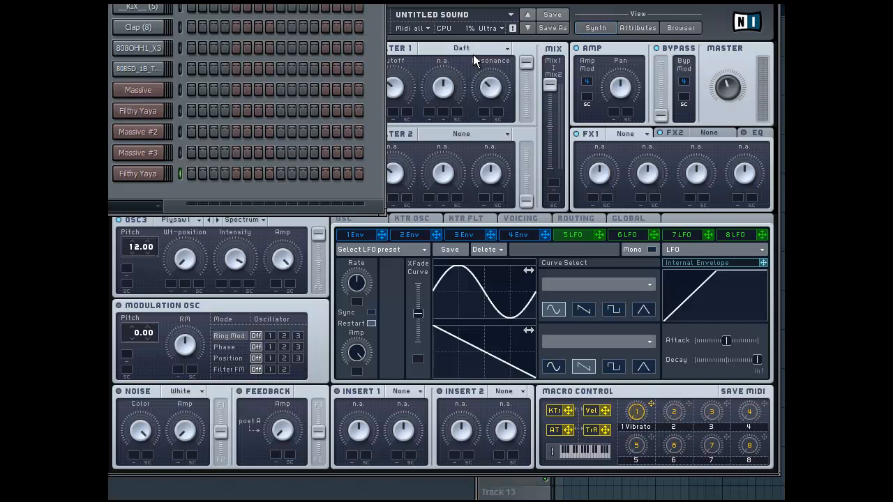
pyautogui.press('F6')
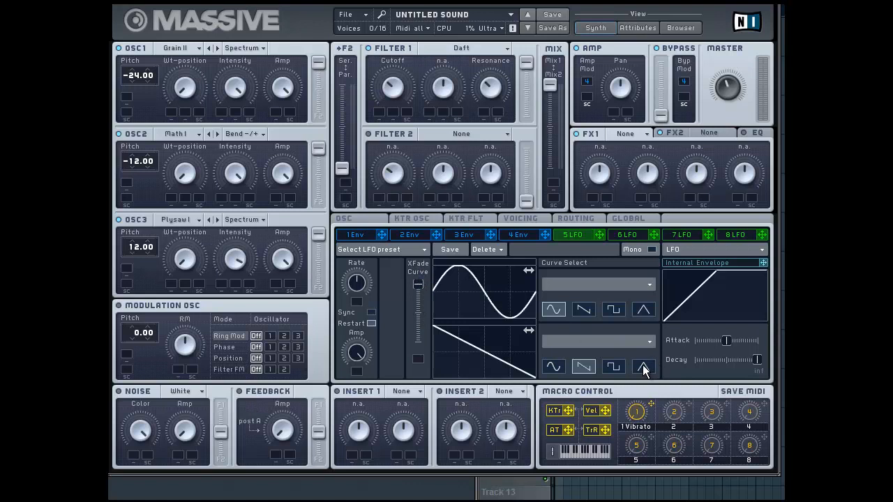
# Step: Try the triangle shape for LFO 5's second curve and return the curve to sawtooth
pyautogui.click(560, 367)
pyautogui.click(584, 367)
pyautogui.click(641, 368)
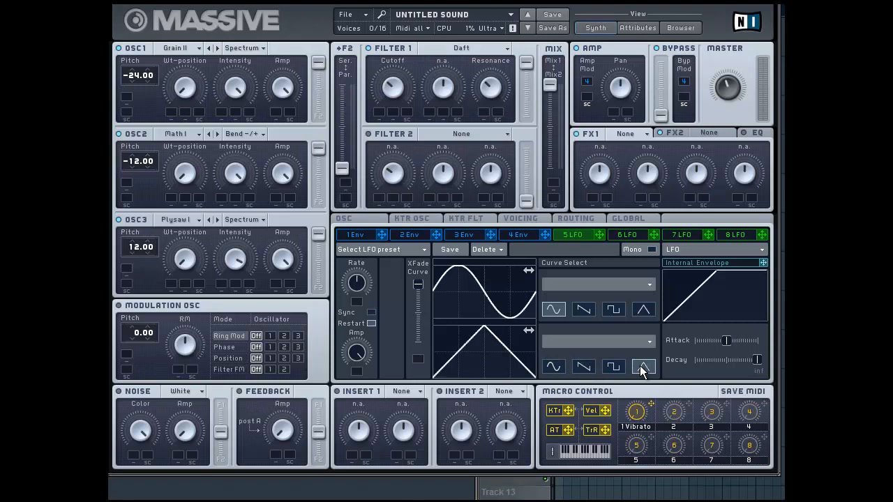
pyautogui.click(584, 367)
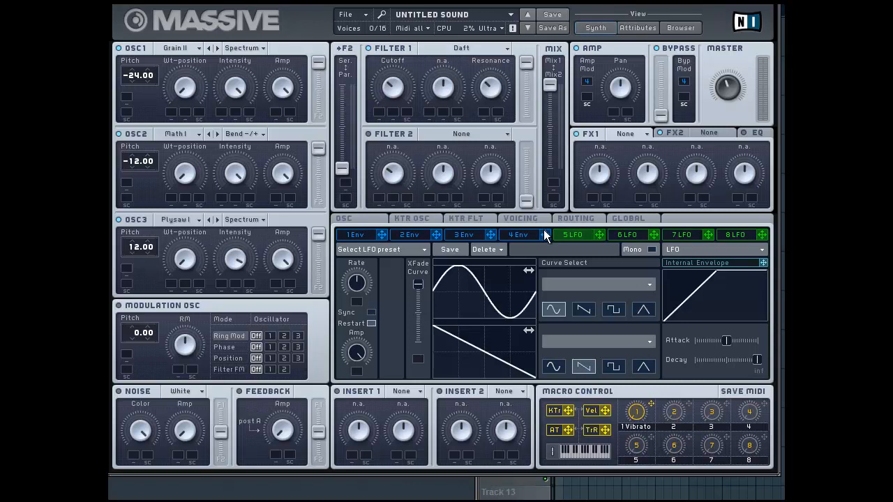
# Step: Shape Envelope 1 with a reduced attack level, and turn its decay time and decay level fully down
pyautogui.click(363, 235)
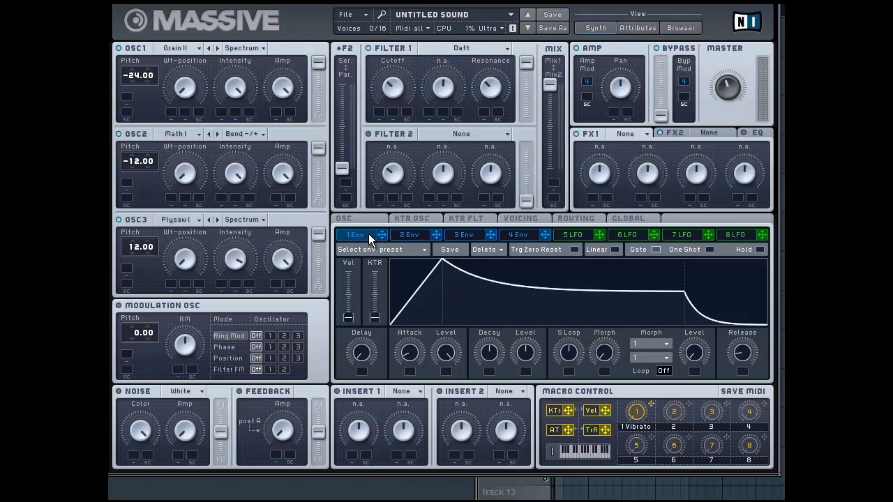
pyautogui.moveTo(409, 354); pyautogui.dragTo(446, 385)
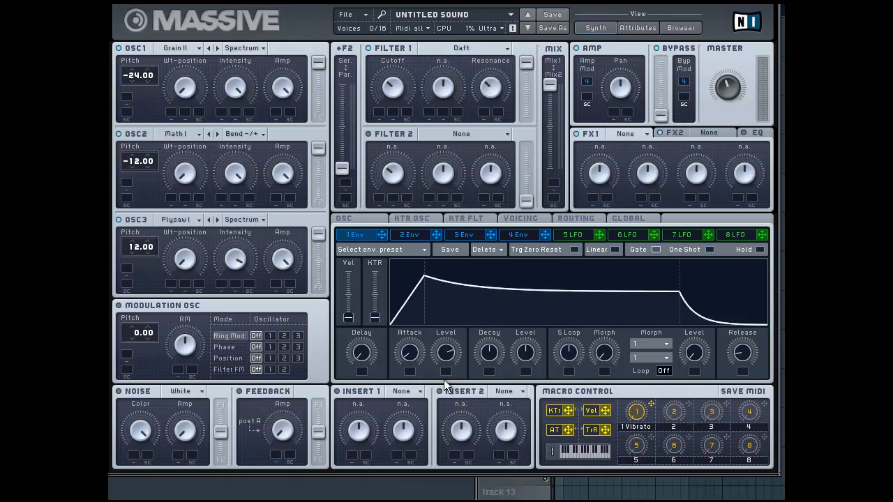
pyautogui.moveTo(492, 347); pyautogui.dragTo(505, 433)
pyautogui.moveTo(523, 352); pyautogui.dragTo(532, 415)
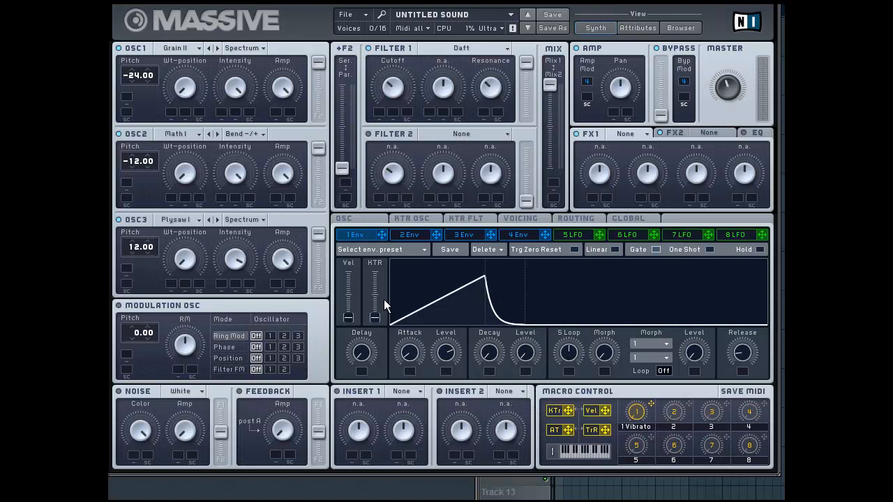
# Step: Assign Envelope 1 to the pitch of OSC1 and OSC2 with a modulation amount of 64.00 on each
pyautogui.moveTo(383, 239); pyautogui.dragTo(128, 100)
pyautogui.moveTo(128, 98); pyautogui.dragTo(128, 99)
pyautogui.moveTo(124, 160); pyautogui.dragTo(128, 183)
pyautogui.moveTo(142, 182); pyautogui.dragTo(145, 26)
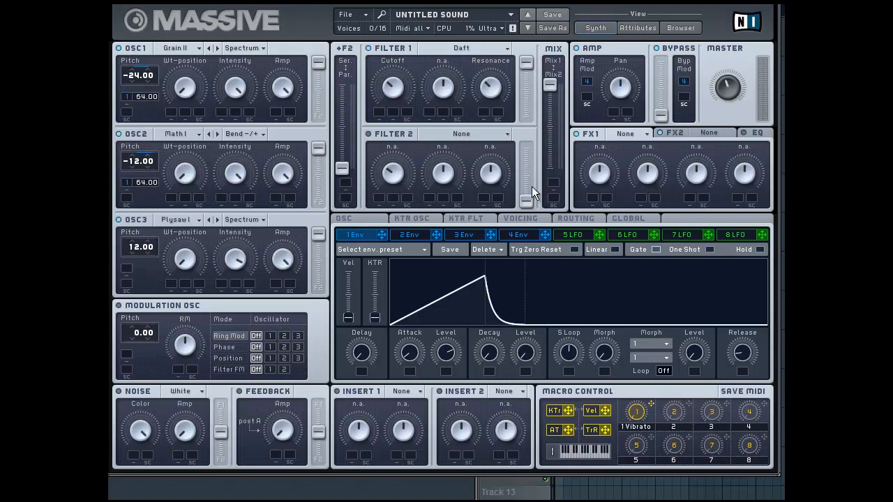
# Step: Assign LFO 5 to Filter 1's Cutoff with a positive modulation range
pyautogui.click(570, 235)
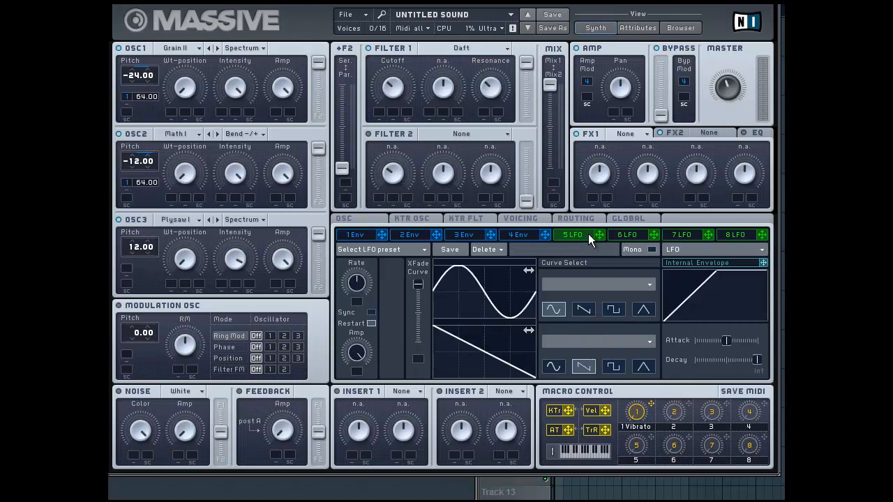
pyautogui.moveTo(600, 234); pyautogui.dragTo(380, 117)
pyautogui.press('F6')
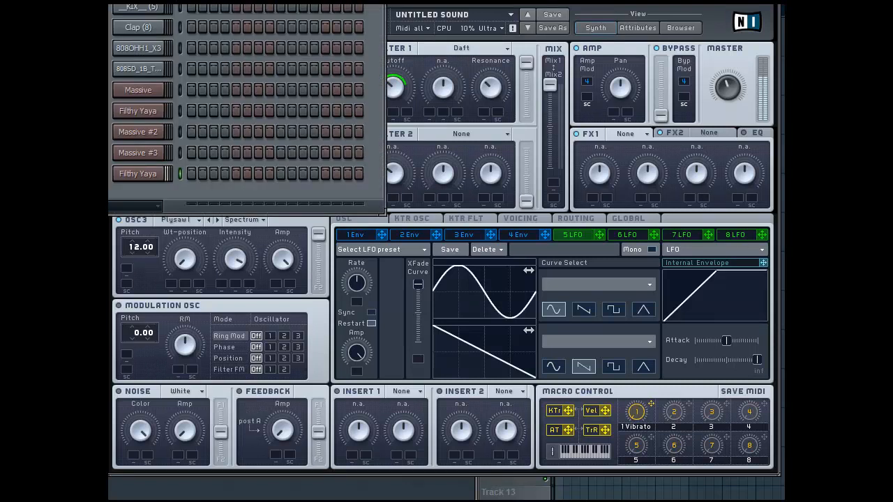
pyautogui.click(601, 4)
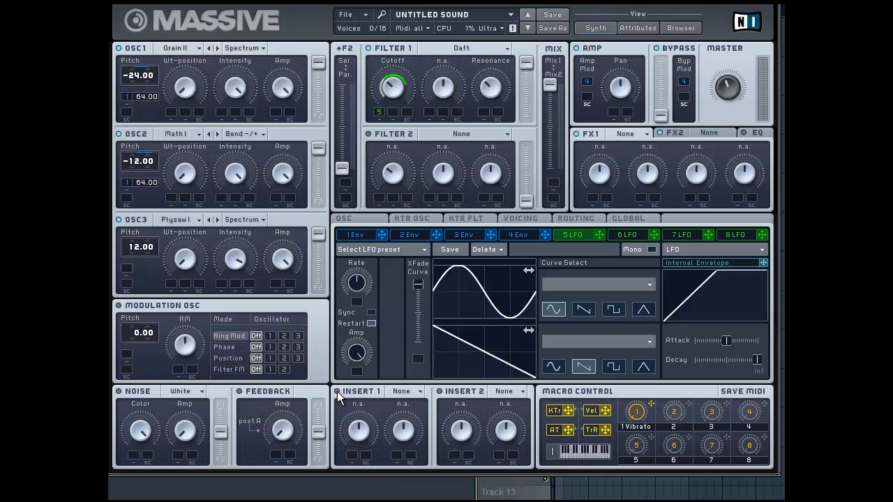
# Step: Load the Sample & Hold effect into Insert 1 and raise its Pitch to about three quarters
pyautogui.click(402, 392)
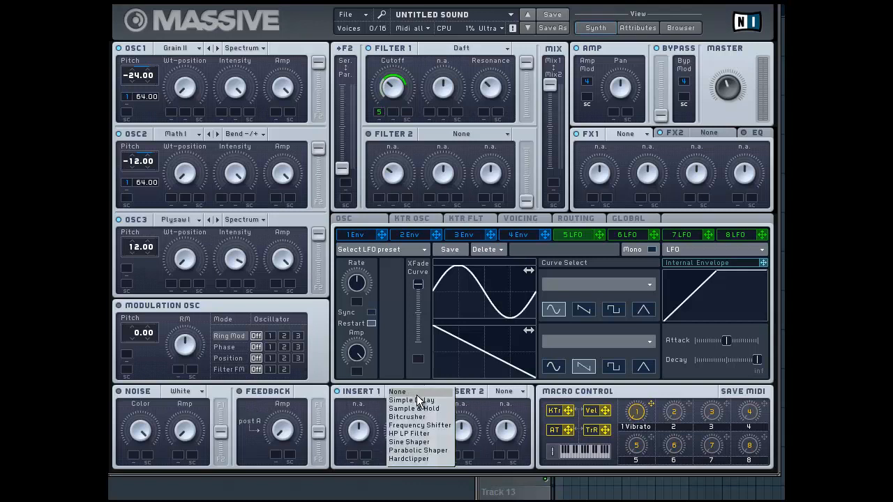
pyautogui.click(429, 408)
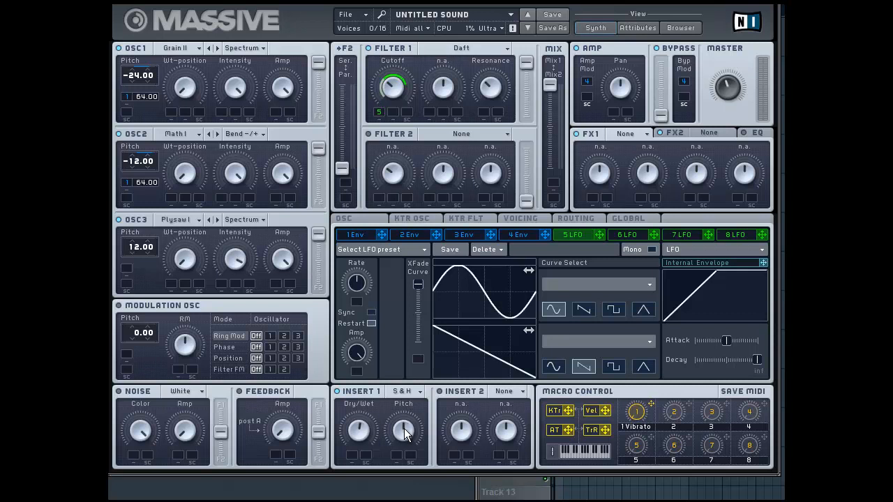
pyautogui.moveTo(406, 416); pyautogui.dragTo(401, 396)
# Step: Enable the Modulation OSC at pitch 12.00, with Position modulation routed to oscillator 2 and its Position amount raised
pyautogui.click(112, 203)
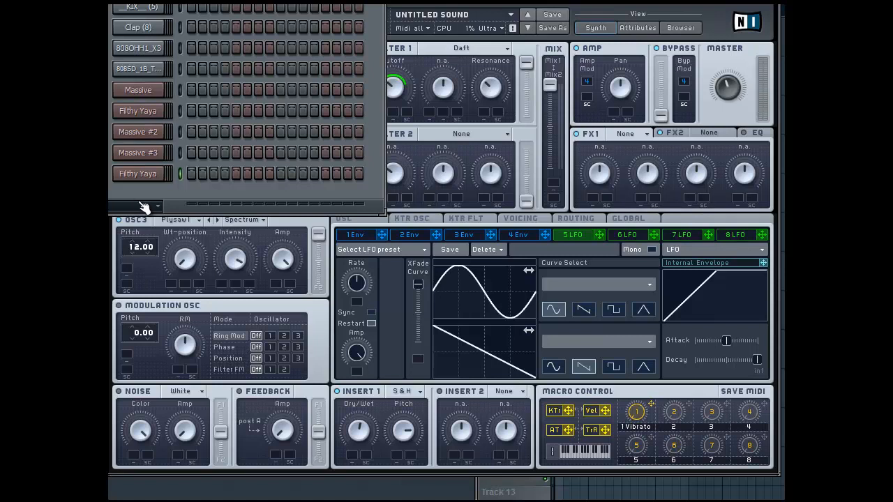
pyautogui.click(149, 355)
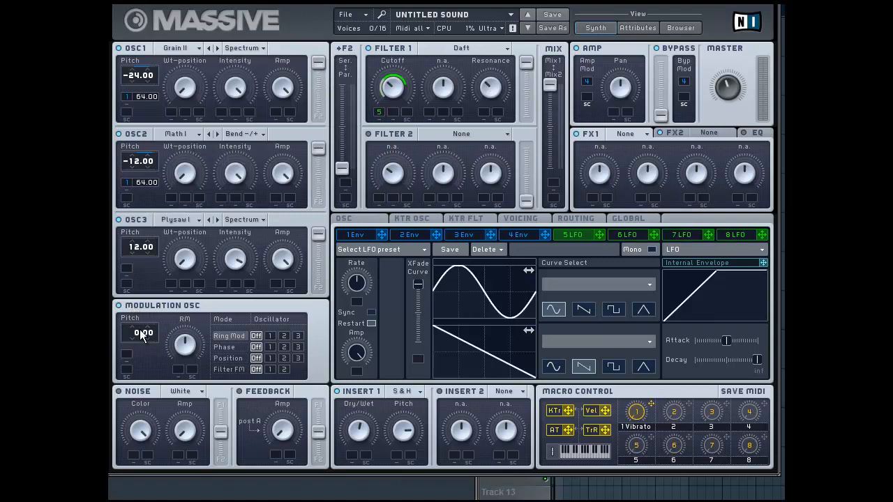
pyautogui.scroll(3, 142, 321)
pyautogui.click(284, 358)
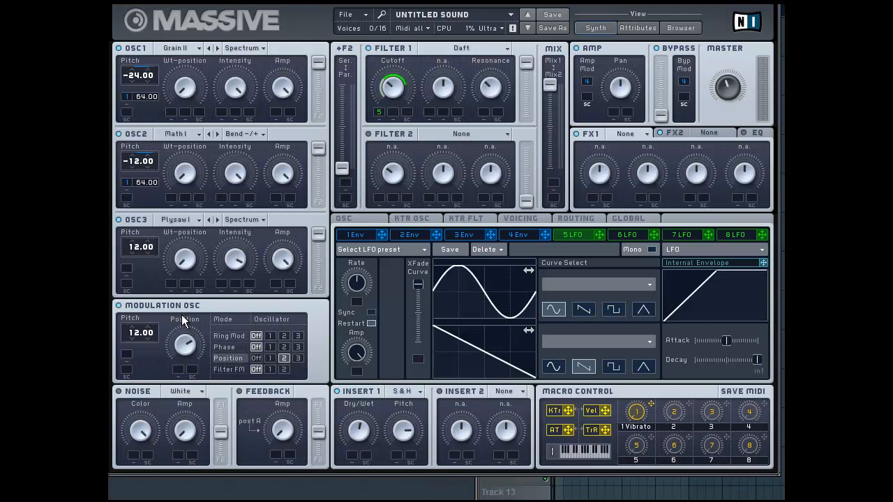
pyautogui.moveTo(188, 336); pyautogui.dragTo(188, 318)
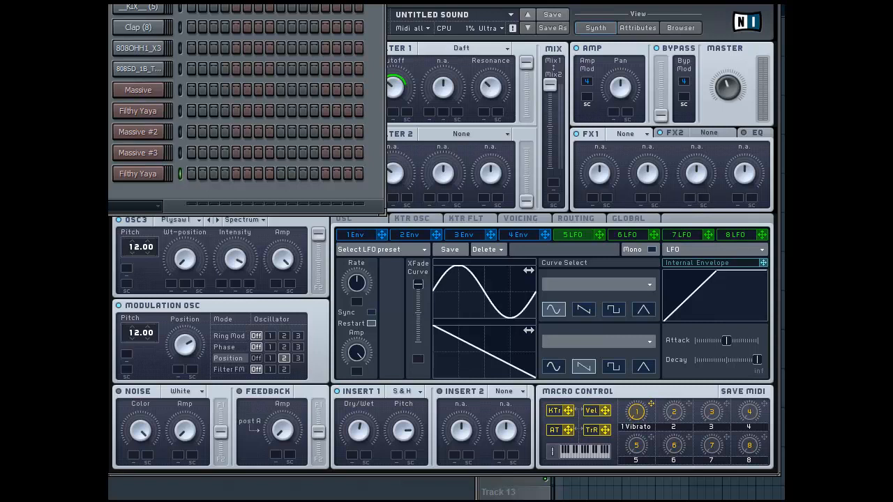
# Step: Set OSC3's pitch to 0.00
pyautogui.click(147, 268)
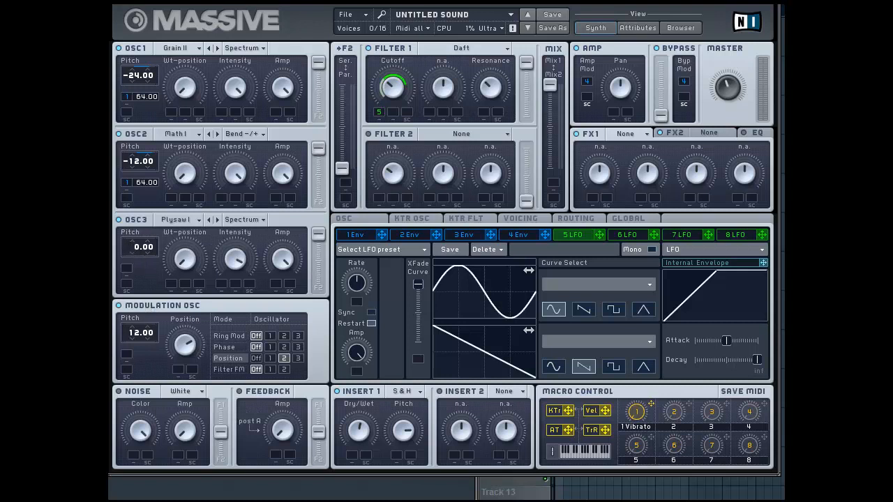
pyautogui.press('F6')
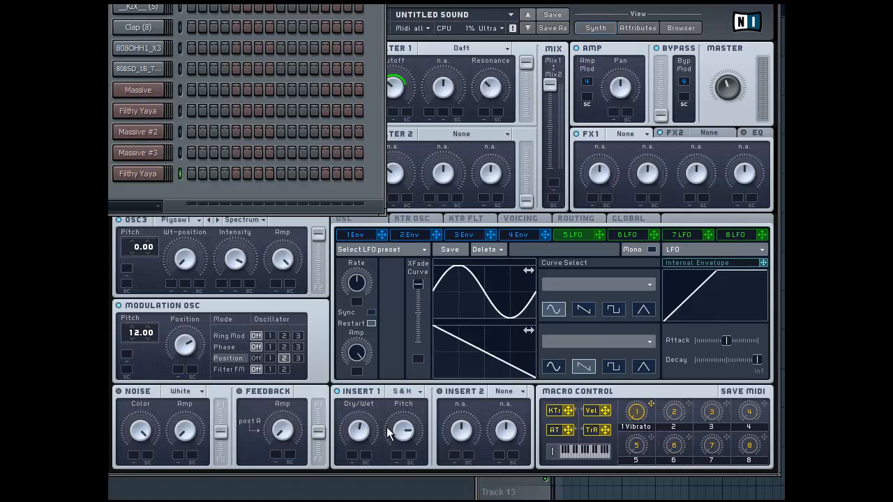
pyautogui.click(556, 6)
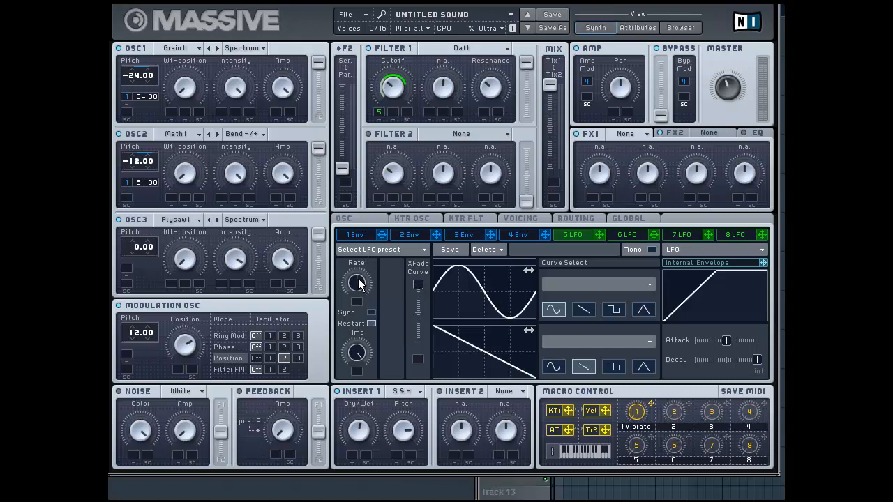
# Step: Turn on tempo sync for LFO 5 and set its ratio to 1/8
pyautogui.click(371, 313)
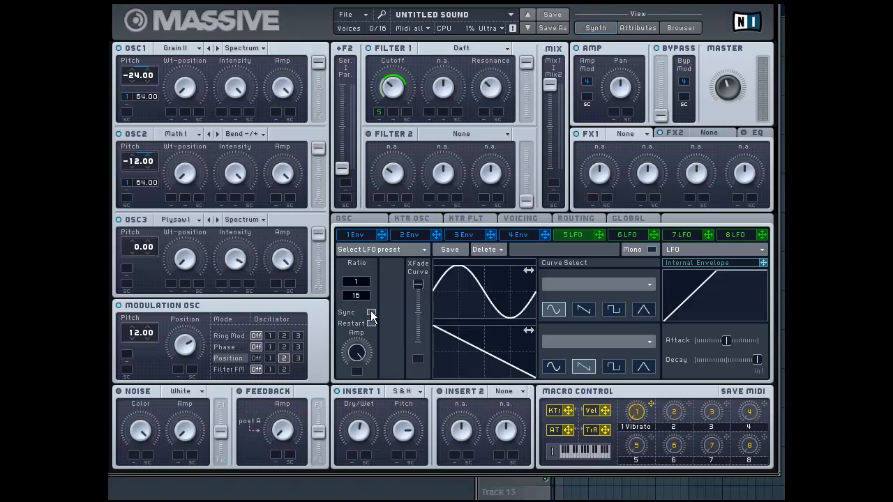
pyautogui.click(370, 313)
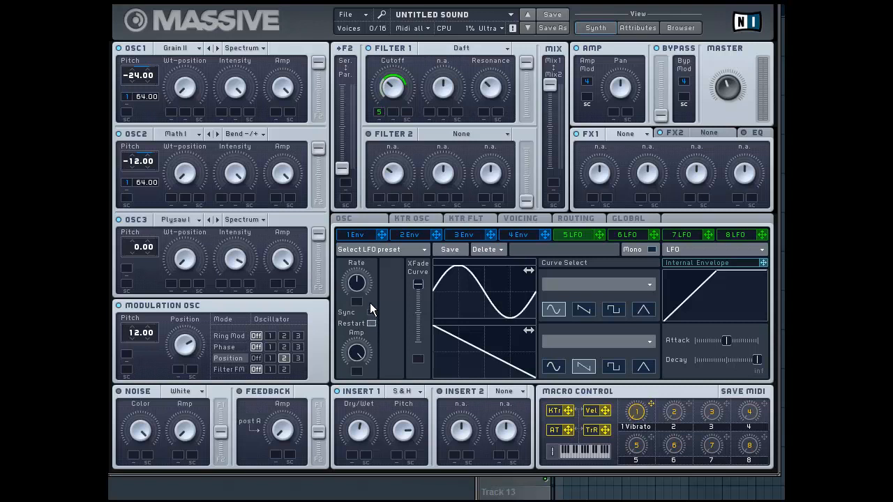
pyautogui.click(371, 314)
pyautogui.click(371, 313)
pyautogui.click(372, 313)
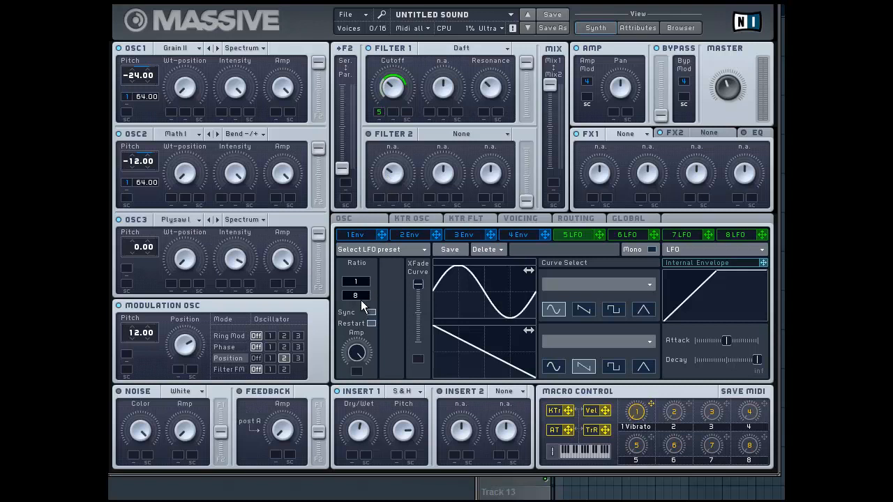
# Step: Try a 1/1 ratio on LFO 5 and settle on 1/4, auditioning the sound
pyautogui.press('F6')
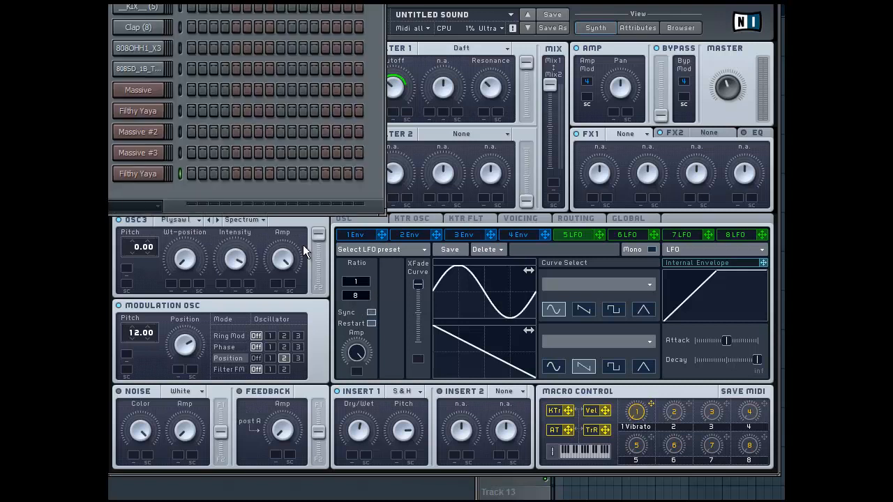
pyautogui.moveTo(360, 293)
pyautogui.mouseDown()
pyautogui.moveTo(357, 286)
pyautogui.moveTo(359, 306)
pyautogui.mouseUp()
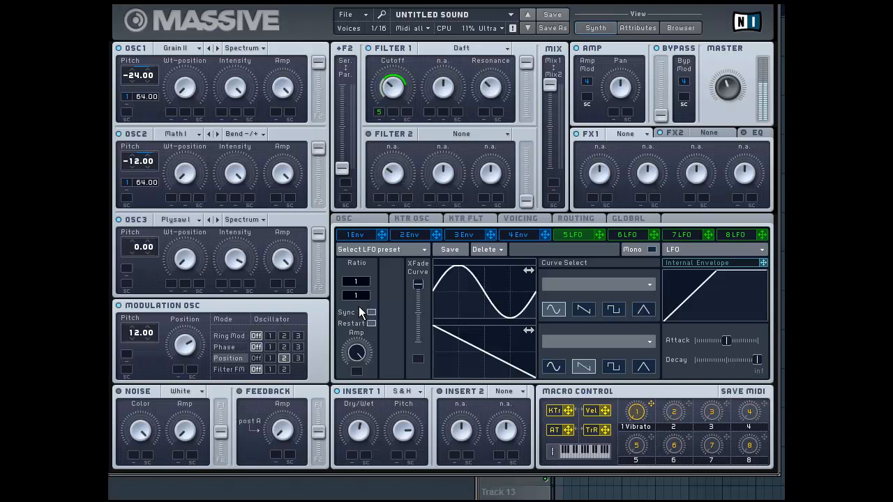
pyautogui.moveTo(364, 297); pyautogui.dragTo(366, 291)
pyautogui.click(109, 190)
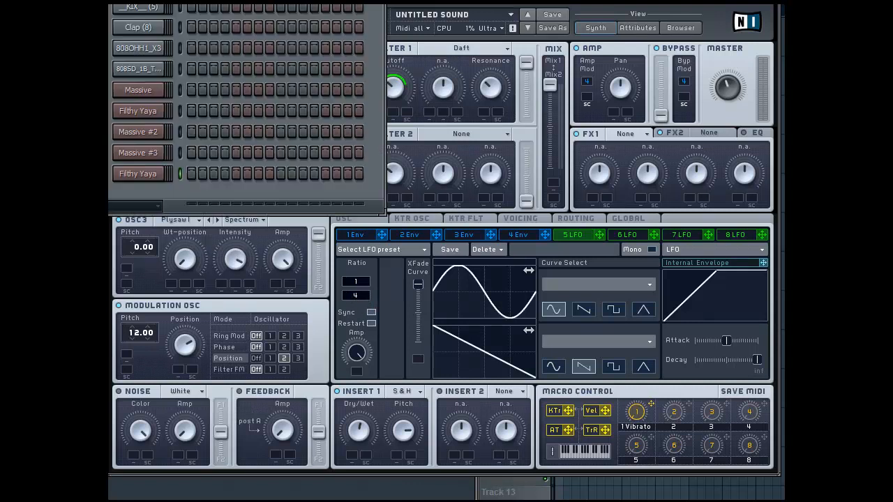
pyautogui.click(385, 287)
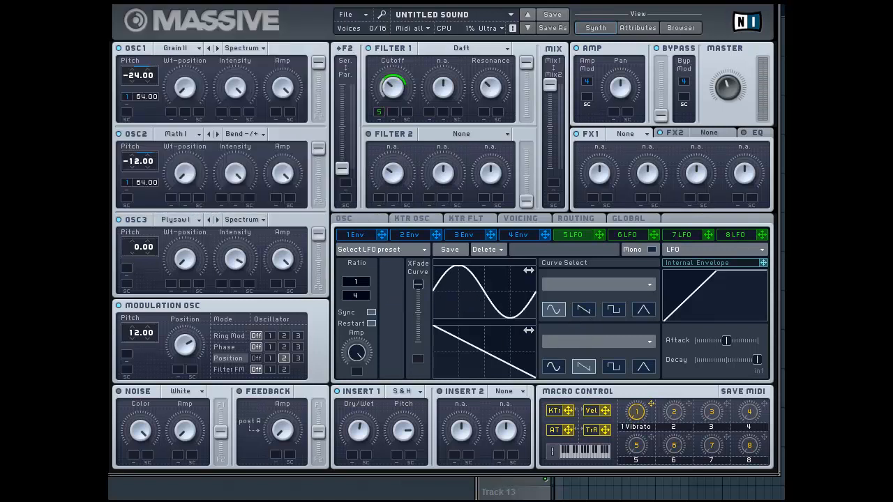
# Step: Audition the sine, square, sawtooth and triangle shapes for LFO 5's second curve and keep the triangle
pyautogui.press('F6')
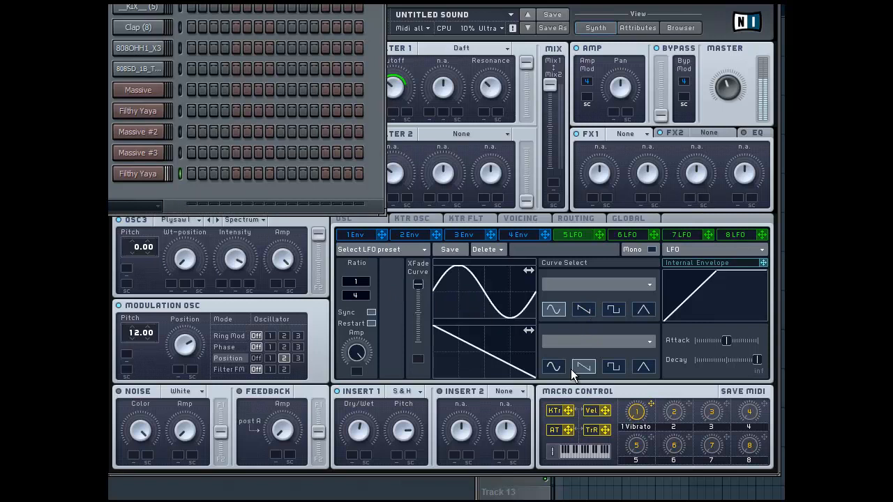
pyautogui.click(553, 366)
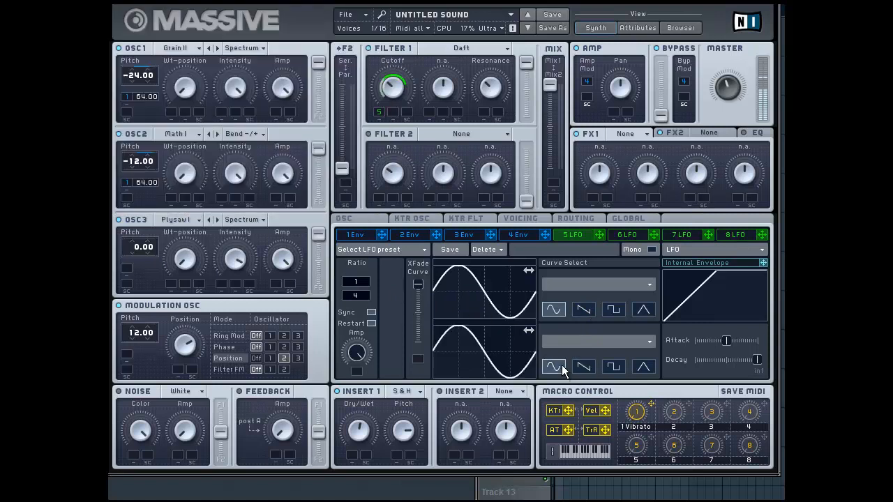
pyautogui.click(612, 368)
pyautogui.click(645, 369)
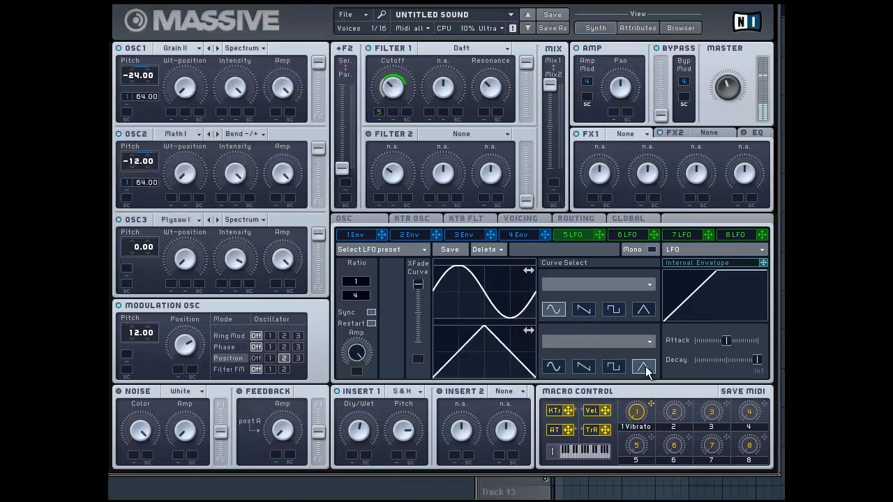
pyautogui.click(590, 368)
pyautogui.click(642, 367)
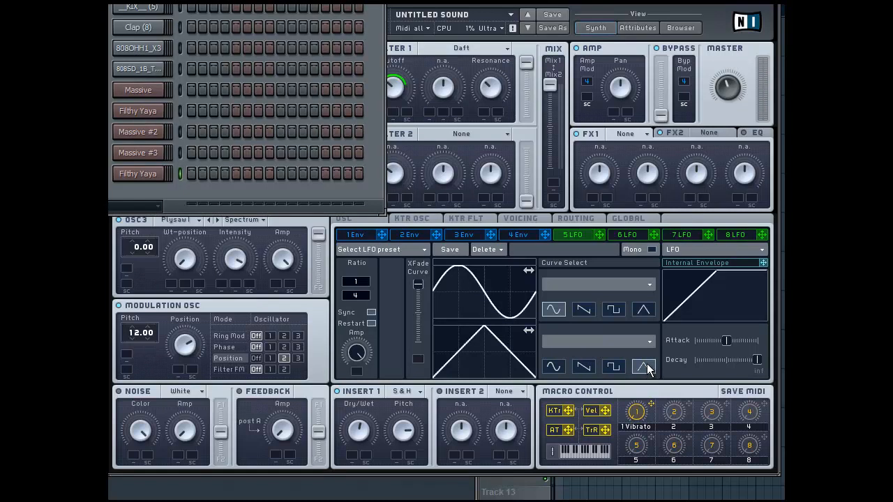
pyautogui.click(646, 342)
pyautogui.click(646, 341)
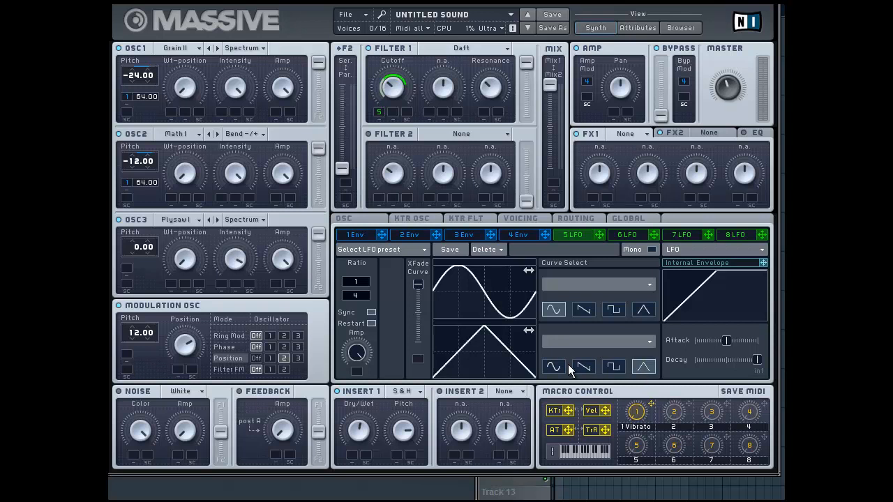
pyautogui.click(553, 366)
pyautogui.click(642, 369)
pyautogui.press('F6')
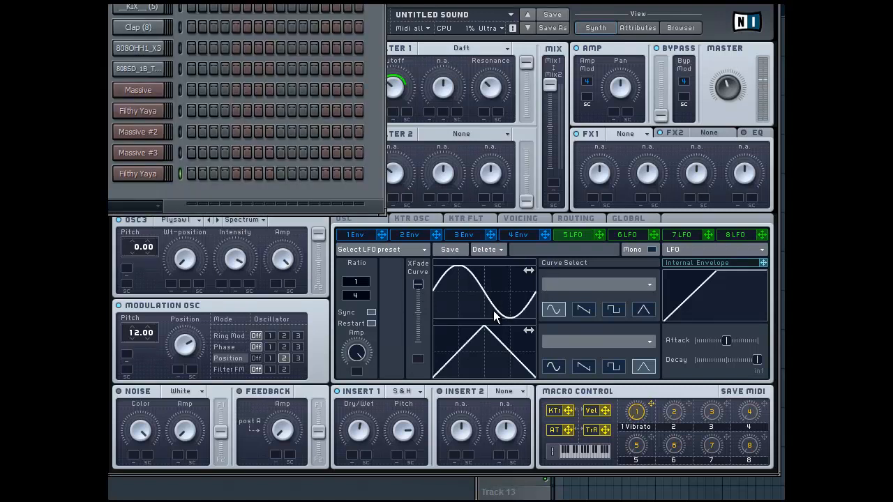
# Step: Try the sawtooth, square and triangle shapes for LFO 5's first curve, comparing them with the sine
pyautogui.click(585, 311)
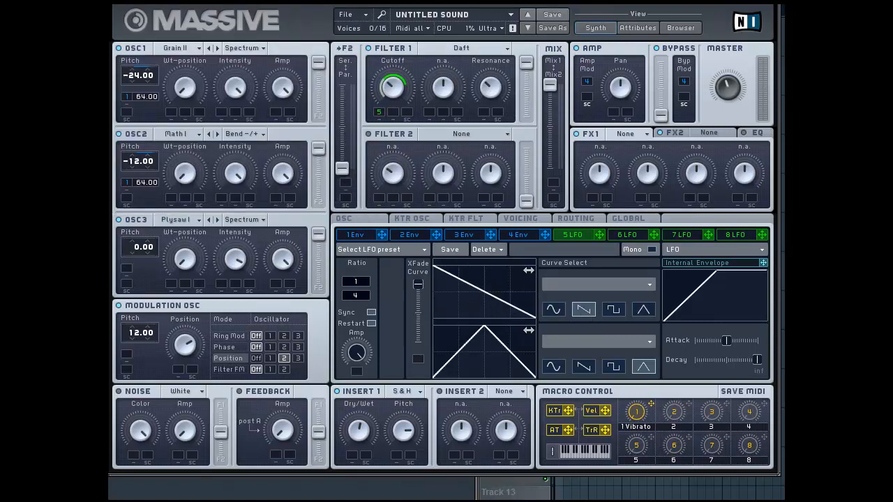
pyautogui.click(110, 207)
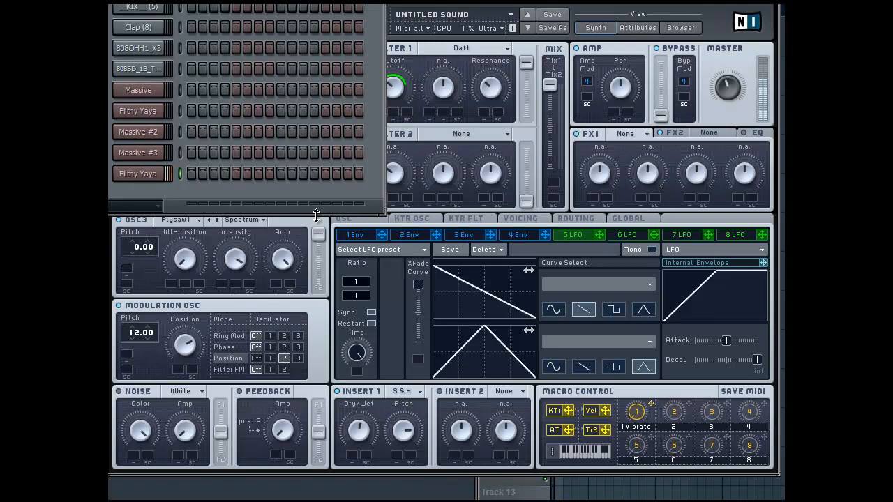
pyautogui.click(604, 327)
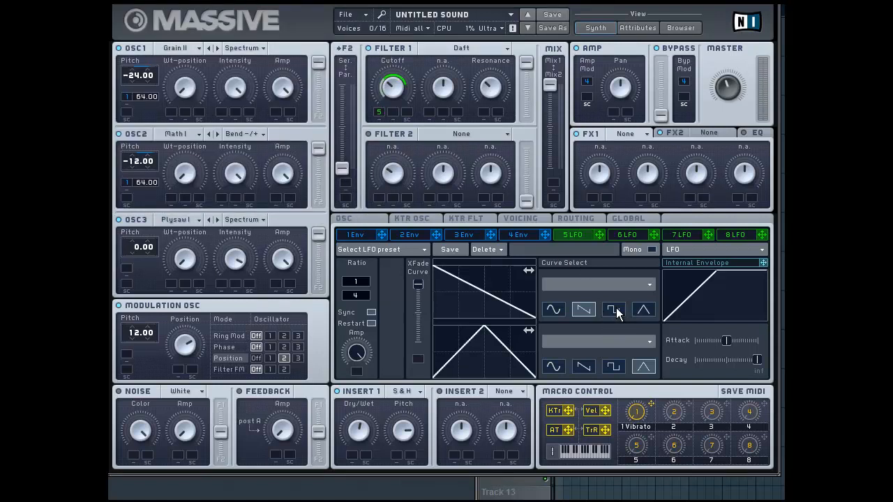
pyautogui.click(614, 310)
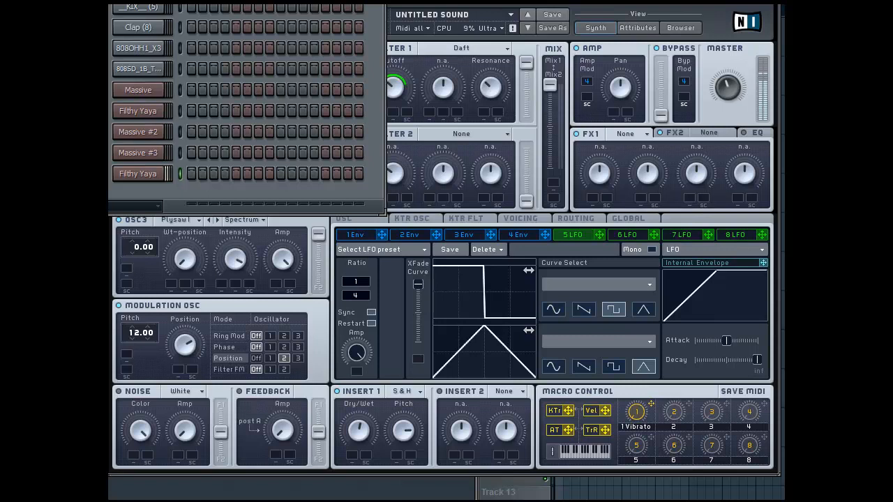
pyautogui.click(642, 310)
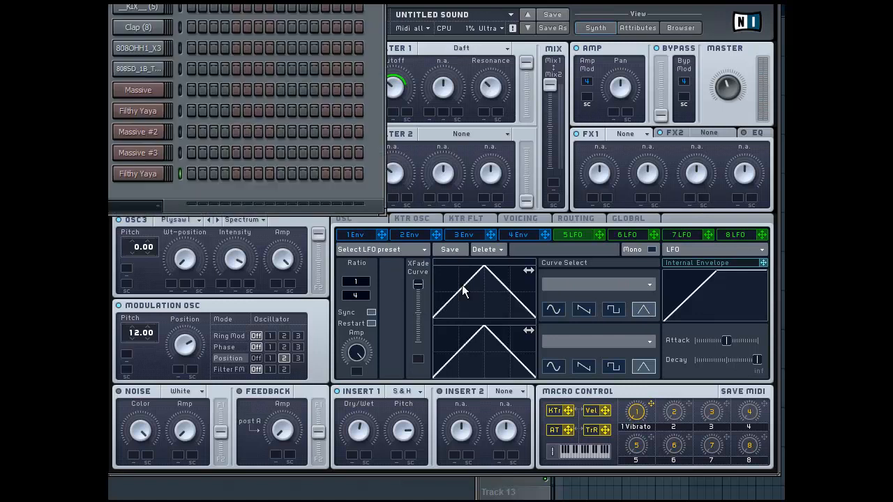
pyautogui.click(555, 310)
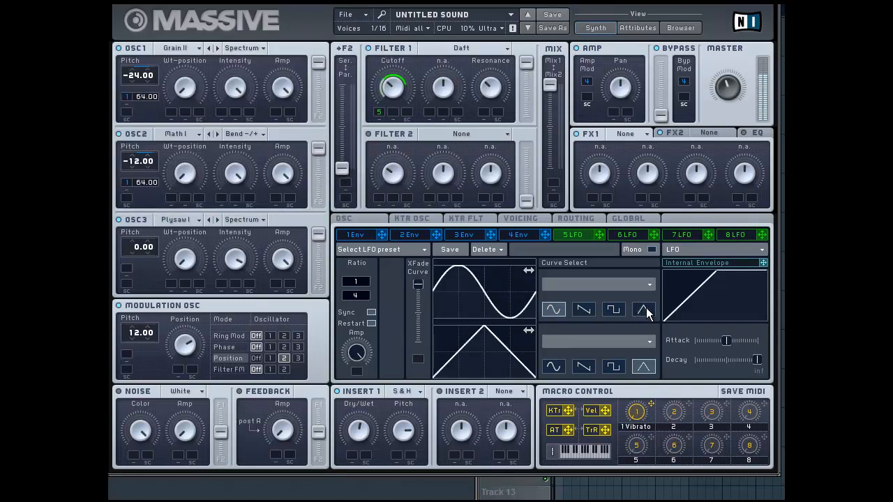
pyautogui.click(644, 311)
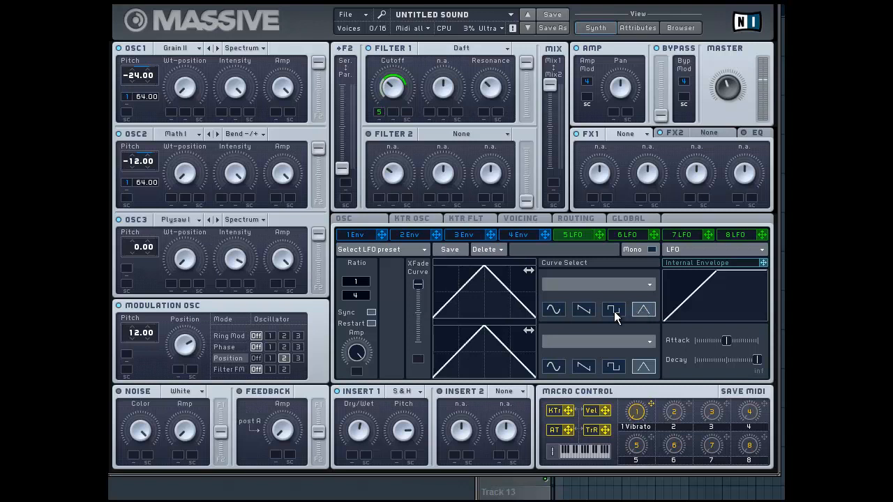
# Step: Set LFO 5's first curve to the sine shape after one more try of the triangle
pyautogui.click(367, 235)
pyautogui.click(577, 231)
pyautogui.click(643, 309)
pyautogui.click(553, 311)
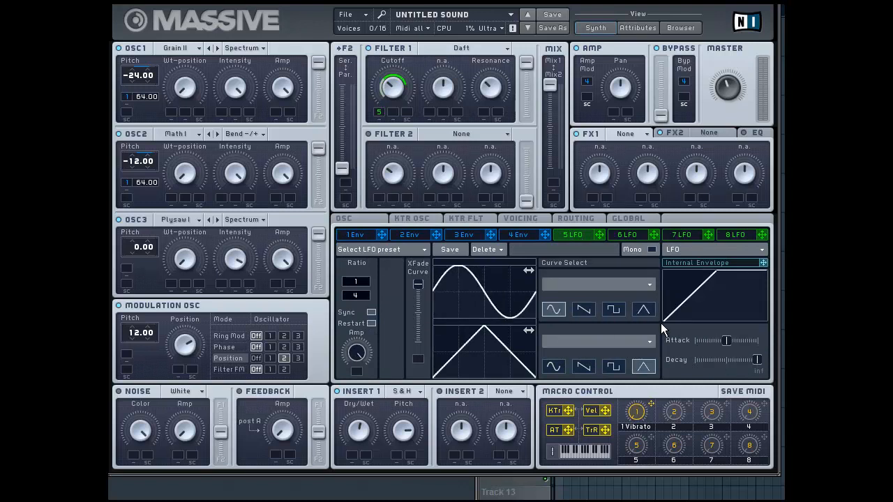